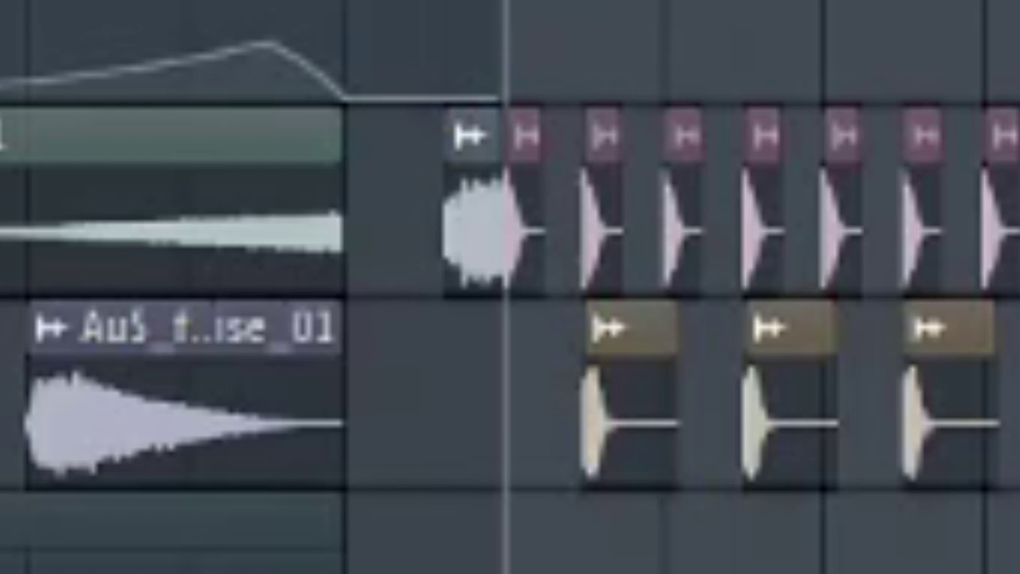
Play the arrangement around the end of the build-up and the start of the drop.
click(343, 2)
key(space)
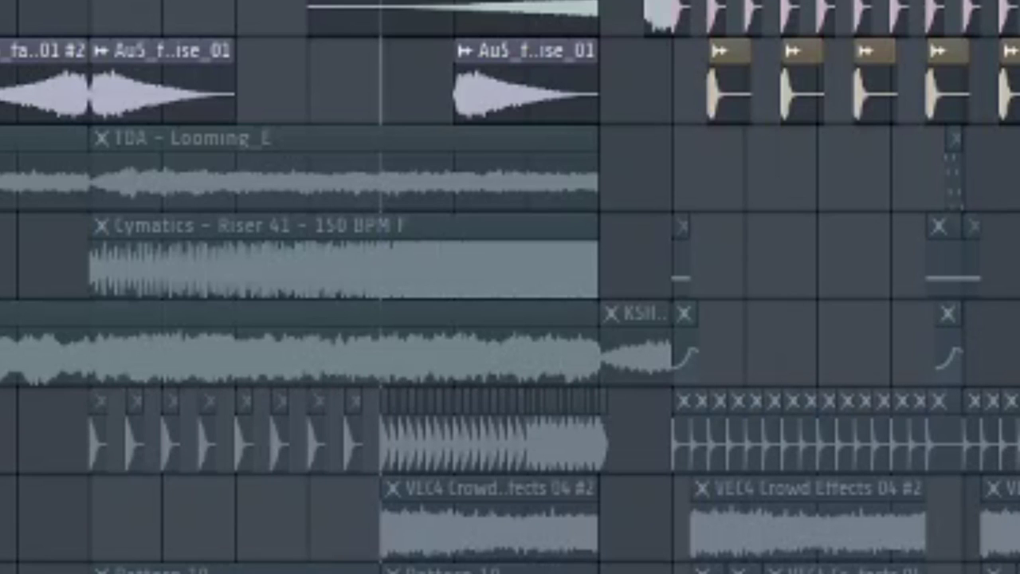
key(space)
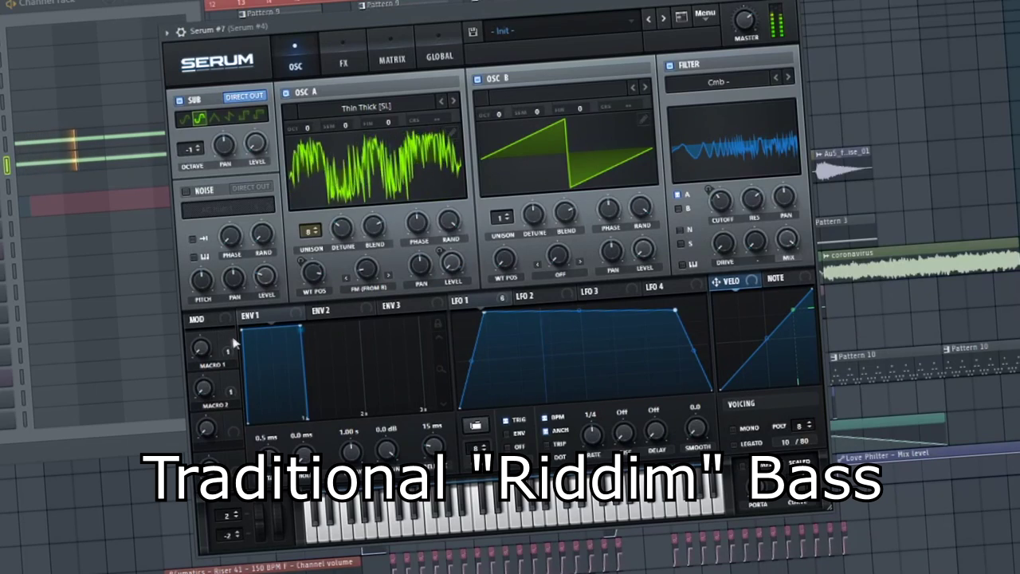
Turn up Macro 1 on the traditional riddim bass in Serum #7.
drag(206, 354, 269, 231)
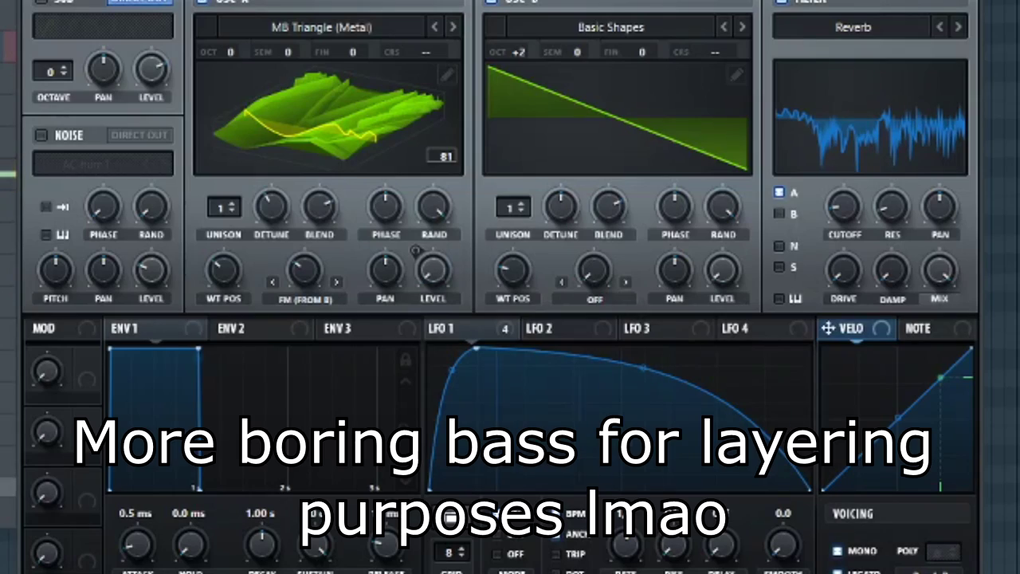
key(F5)
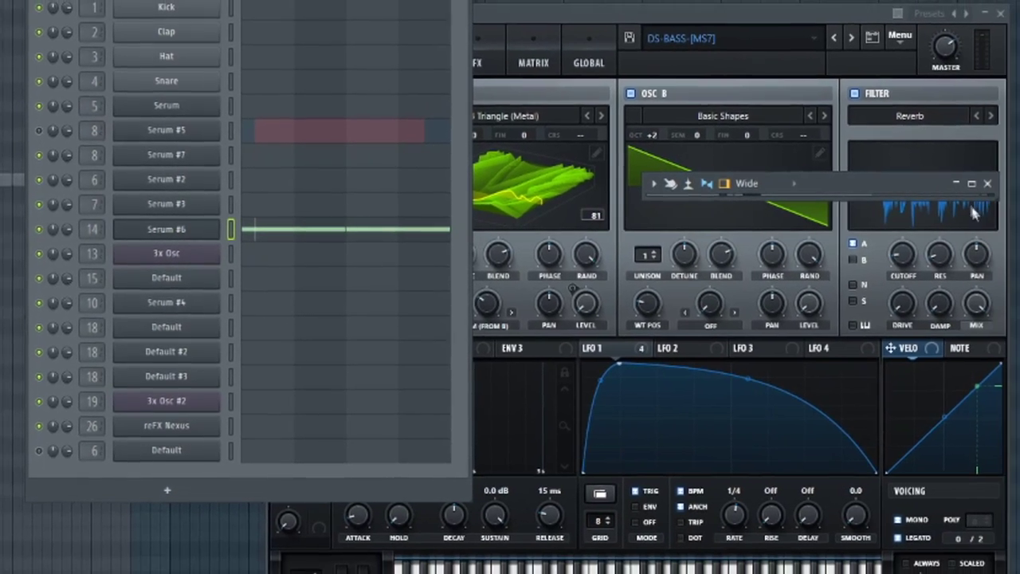
Open the bASS processing track's effects for inspection, including OTT, CamelCrusher, Fruity parametric EQ 2 and The Glue.
click(1005, 181)
click(802, 228)
click(816, 242)
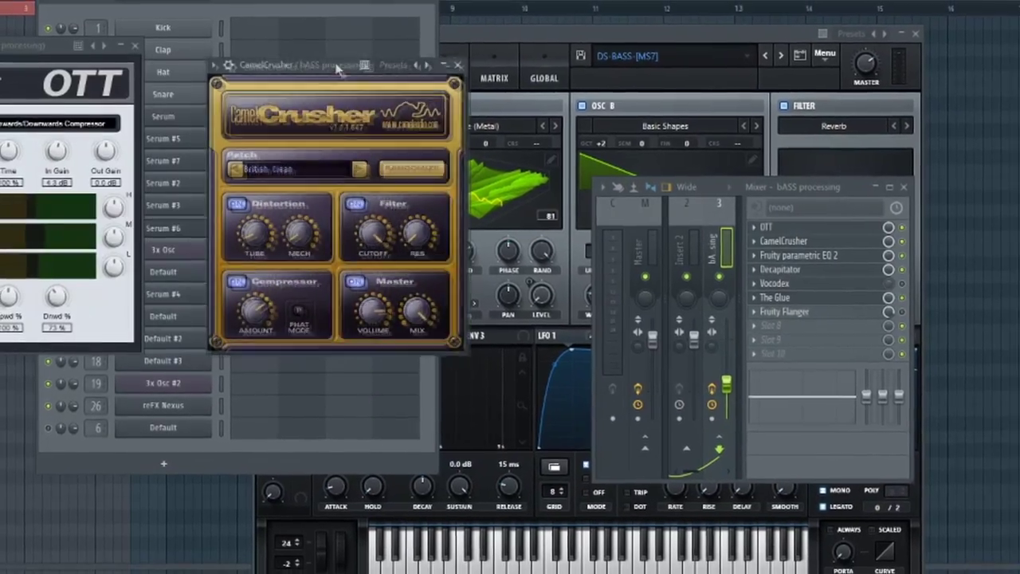
click(833, 258)
click(815, 271)
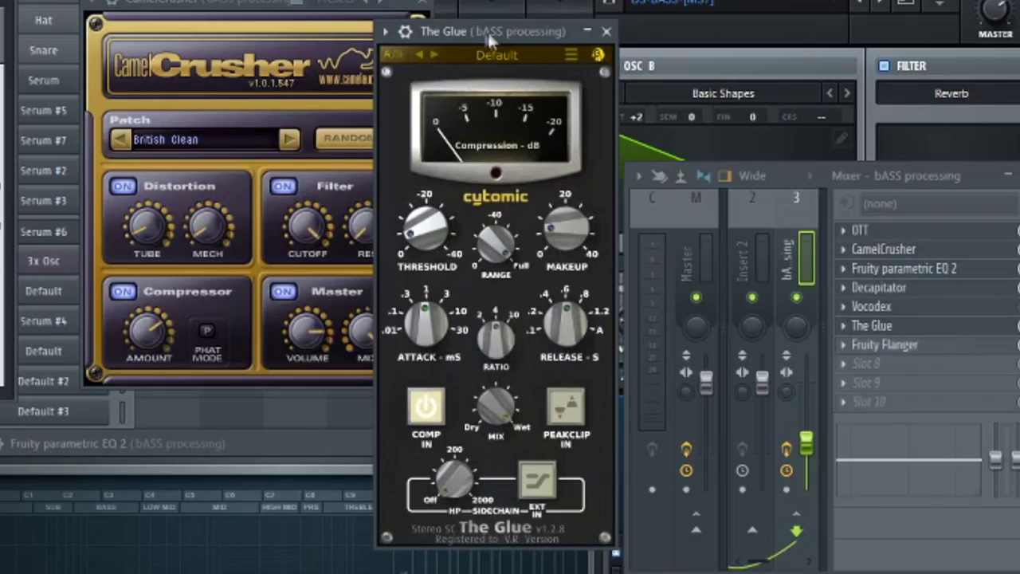
drag(489, 33, 725, 4)
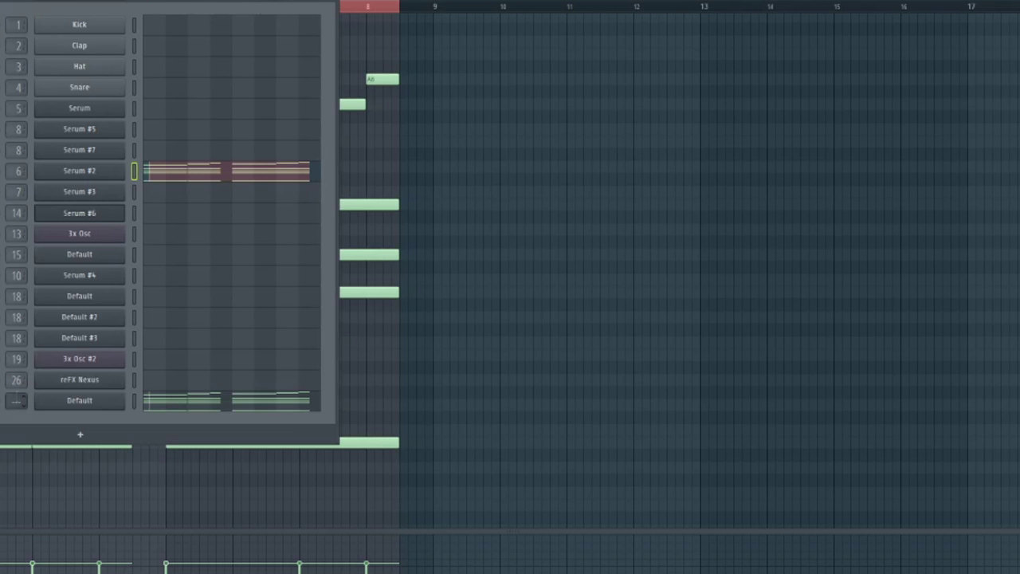
Inspect the colour bass channel and MORPH SC, and pull down the low-frequency end of Vocodex's band gain multiplier curve.
click(79, 405)
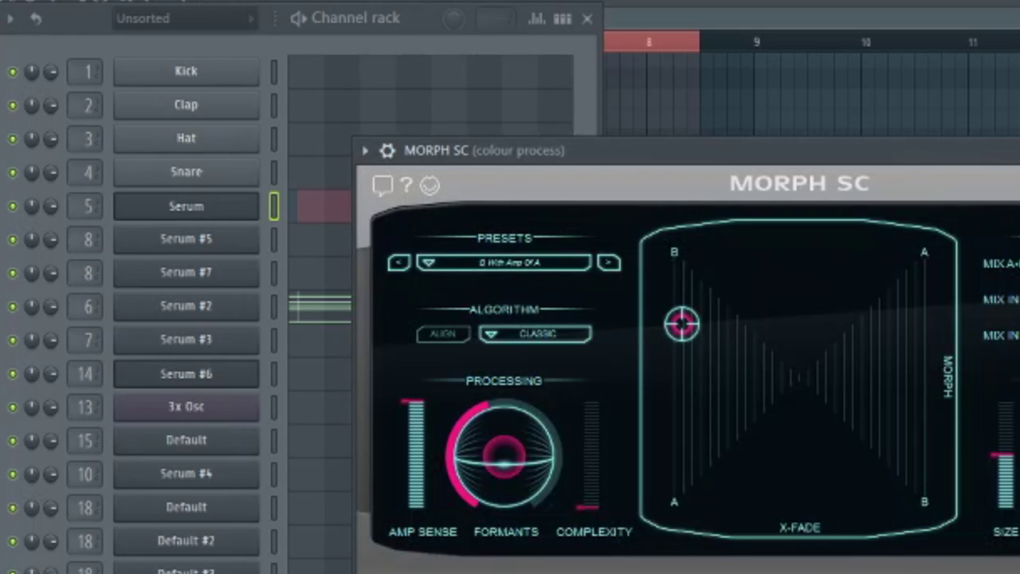
drag(885, 159, 579, 71)
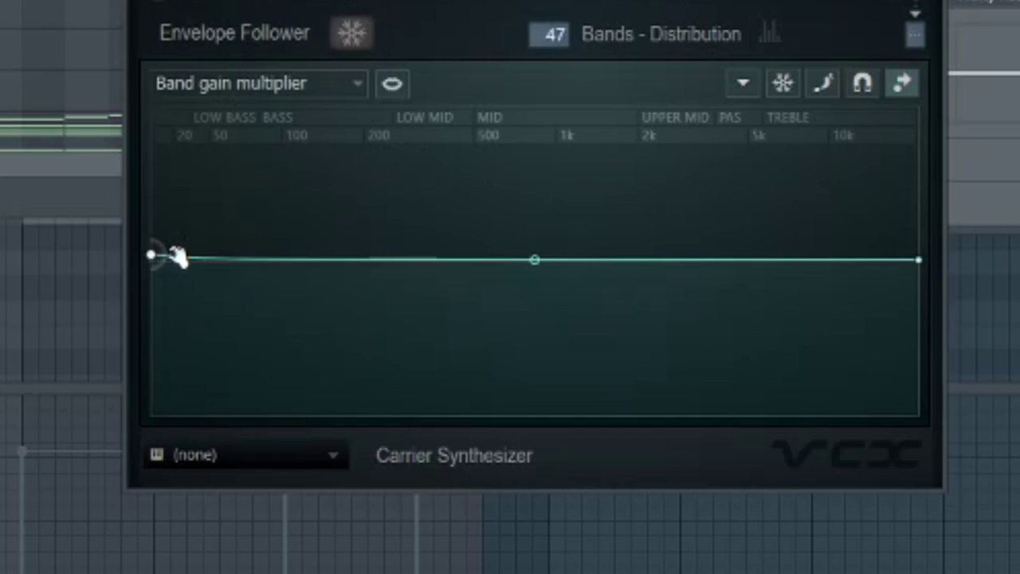
drag(171, 254, 177, 418)
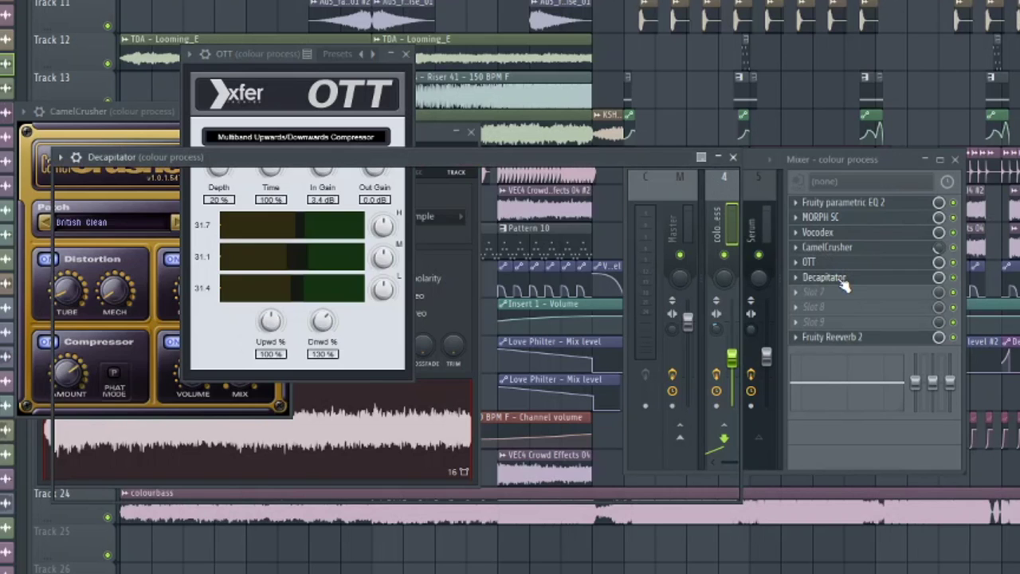
Open Decapitator and Fruity Reeverb 2 on the colour process mixer track.
click(841, 280)
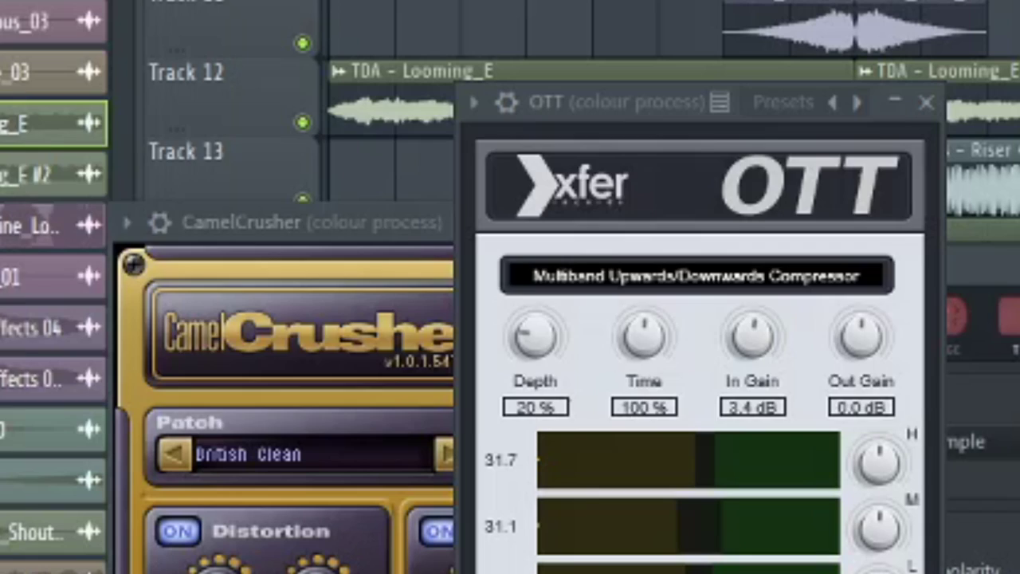
click(832, 337)
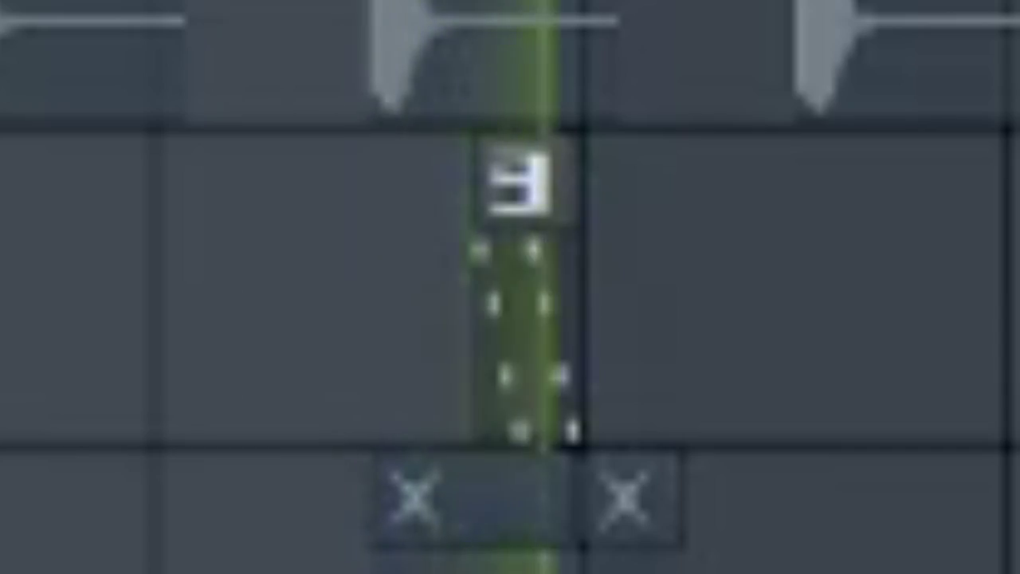
Stop playback, preview a low note on the Default channel's synth, and open the 3x Osc channel beneath the Serum channels.
key(space)
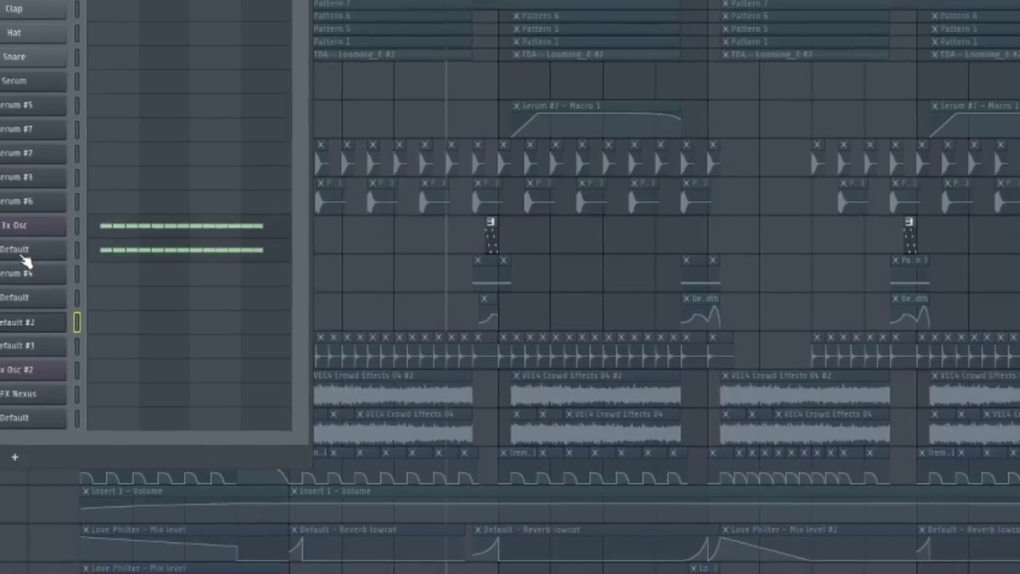
click(16, 249)
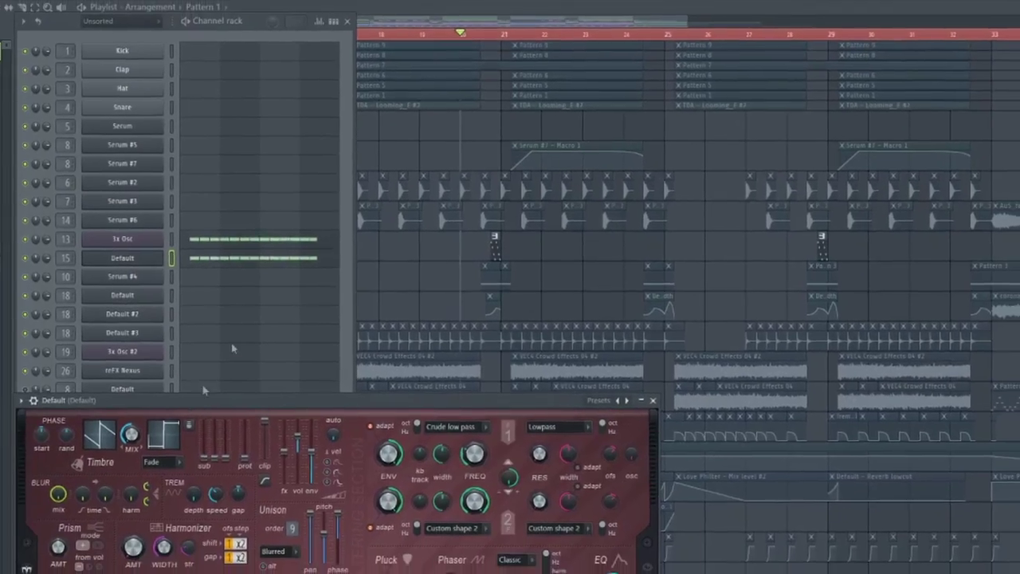
drag(202, 400, 401, 117)
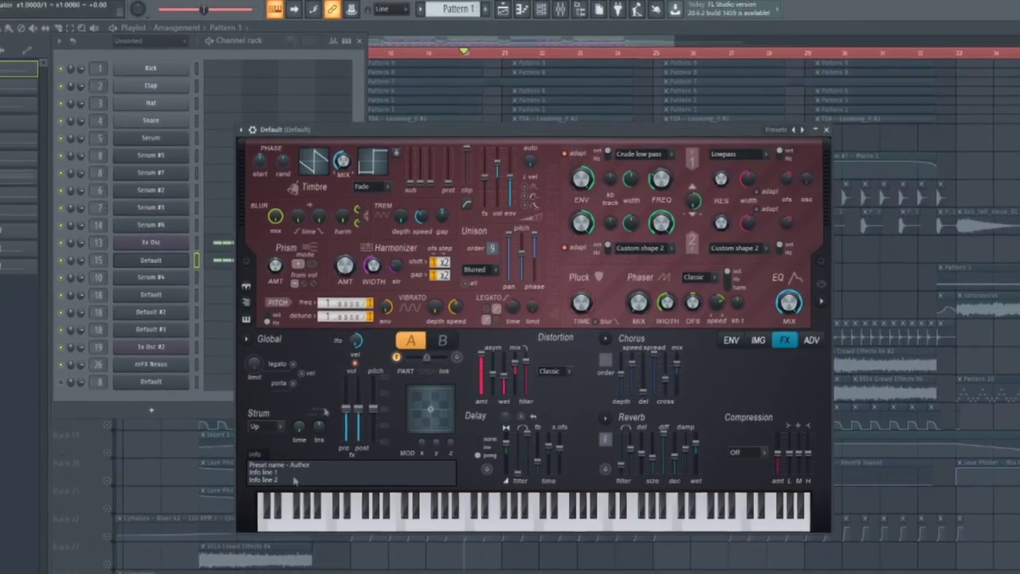
click(290, 513)
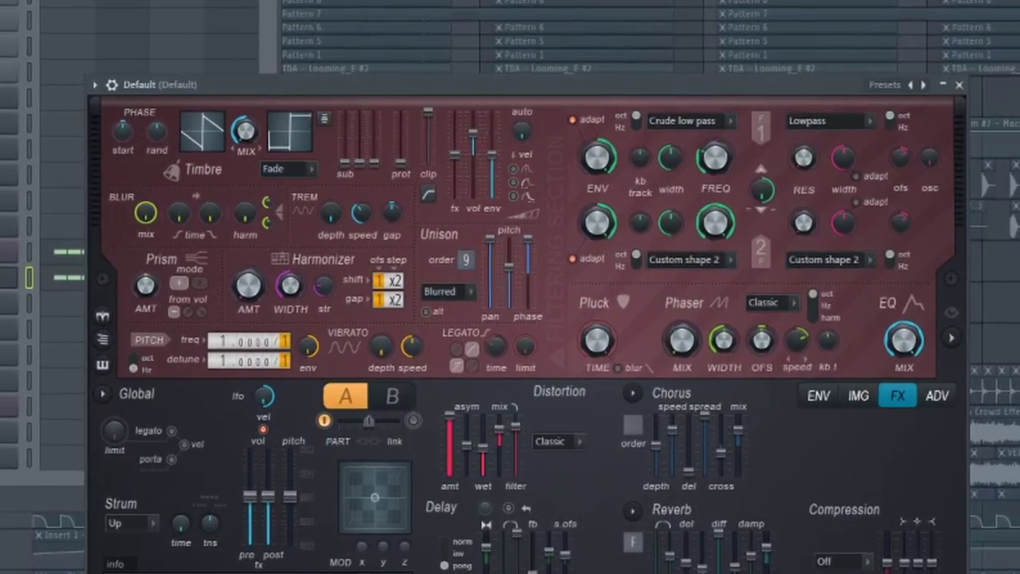
click(25, 250)
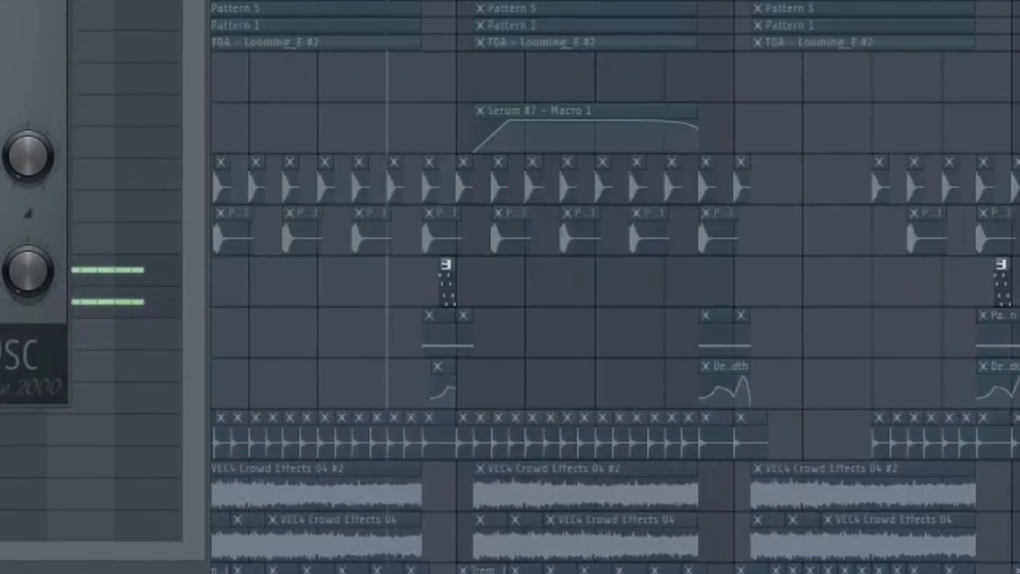
drag(1, 1, 636, 43)
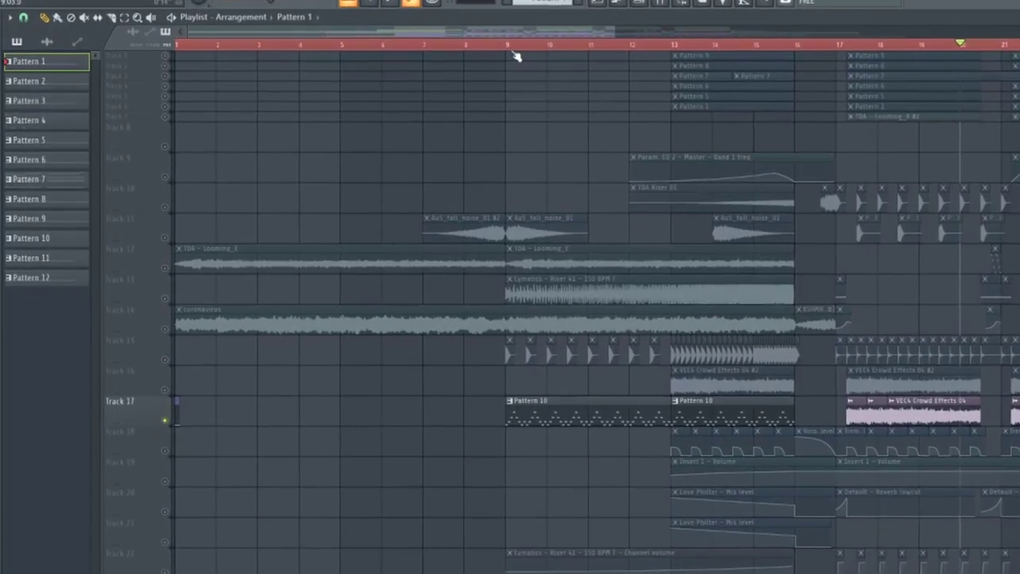
Set the playhead to bar 9 and open Pattern 10 on Track 17 to examine its notes.
click(449, 66)
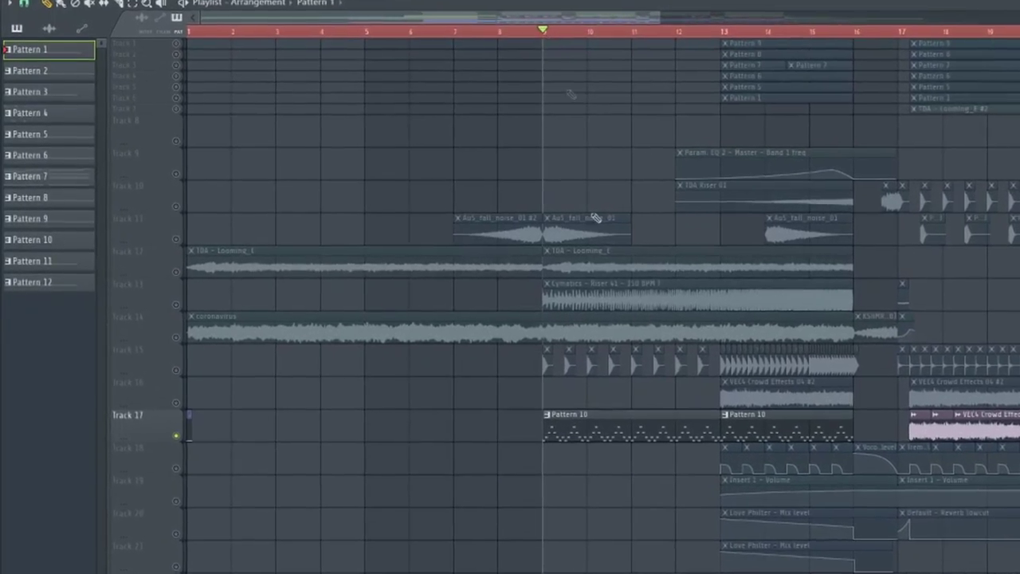
double_click(669, 442)
scroll(621, 378, down, 5)
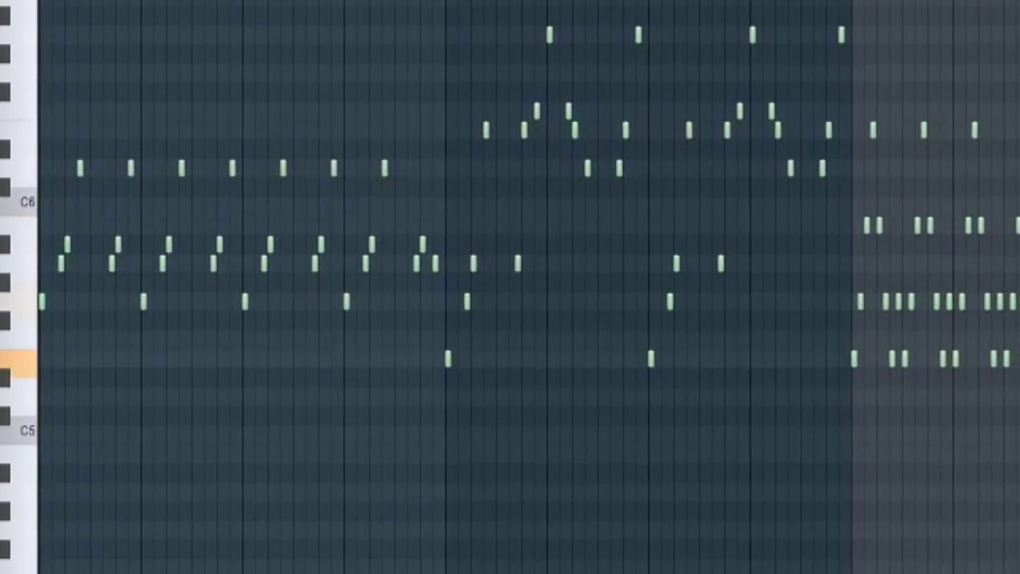
key(F6)
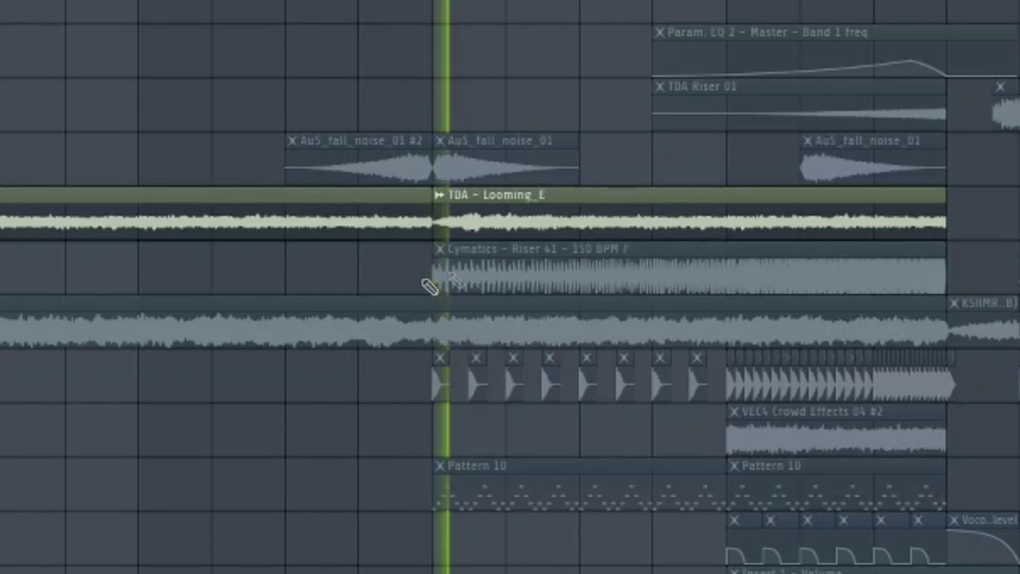
Open the TDA - Looming_E clip on Track 12, and solo Track 14 with the coronavirus clip.
double_click(556, 213)
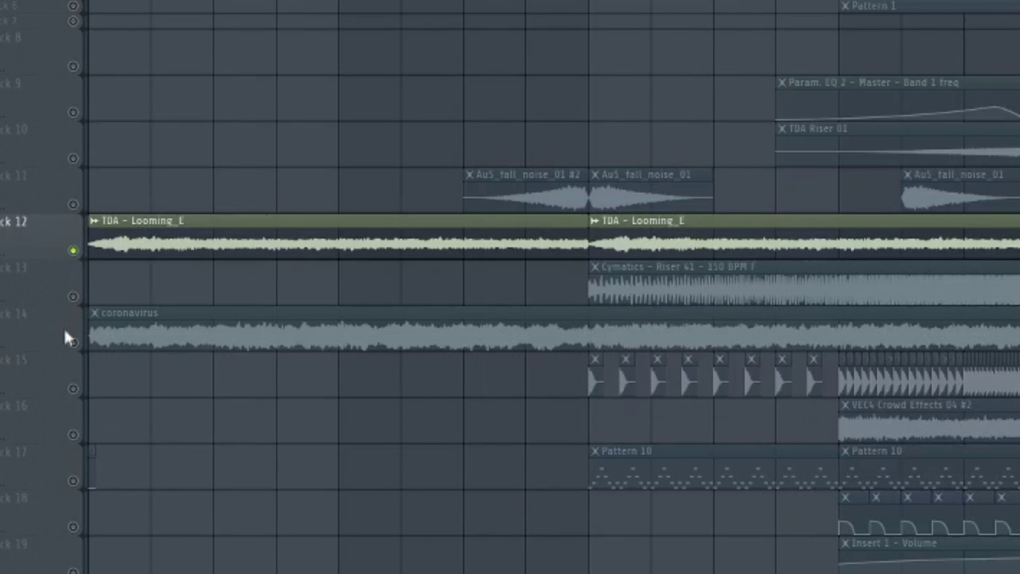
right_click(65, 332)
click(35, 330)
right_click(75, 343)
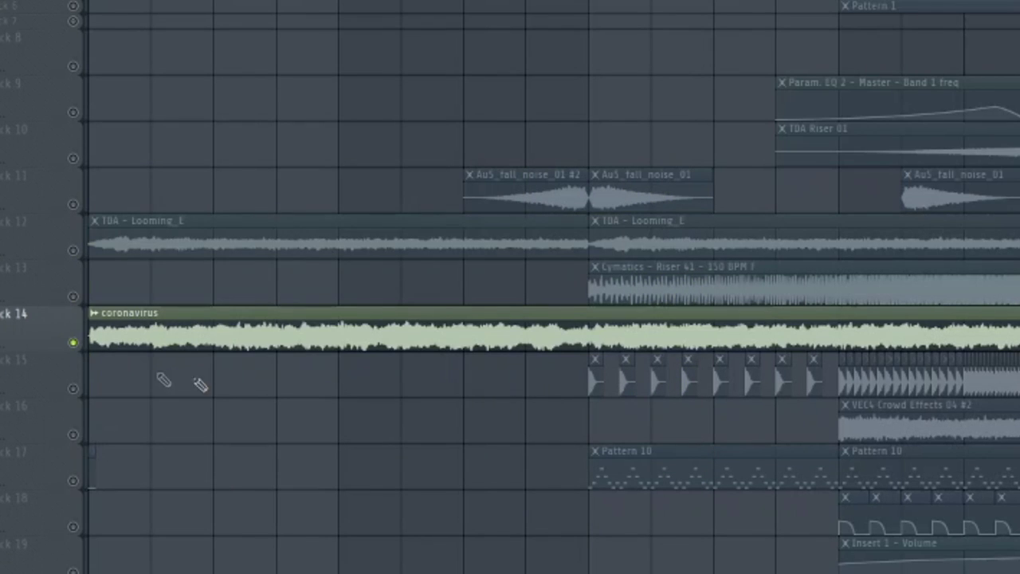
double_click(305, 329)
drag(757, 92, 790, 91)
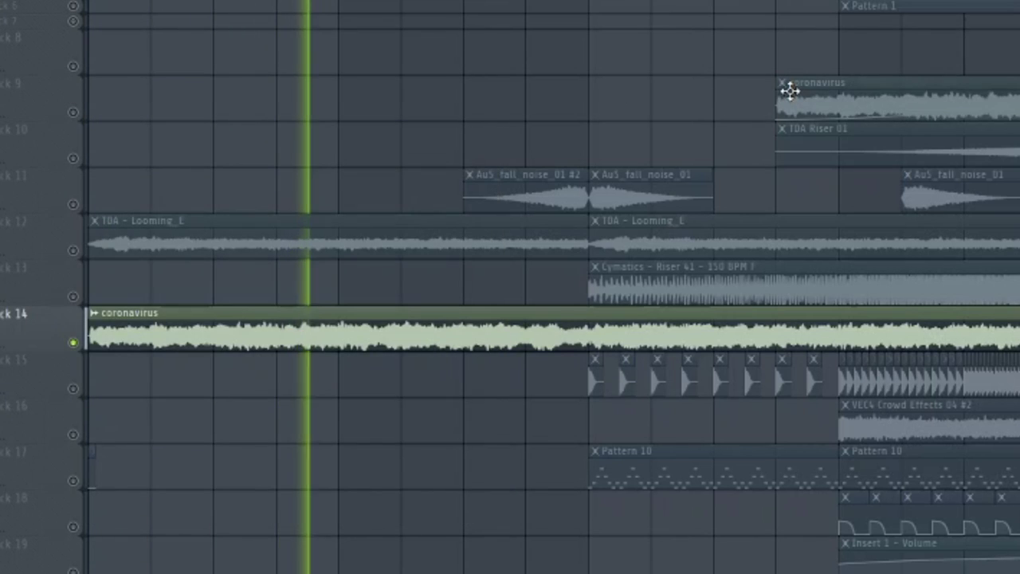
key(ctrl+z)
Open the coronavirus clip's sample settings, and play the soloed Track 14 around the end of the clip.
double_click(402, 338)
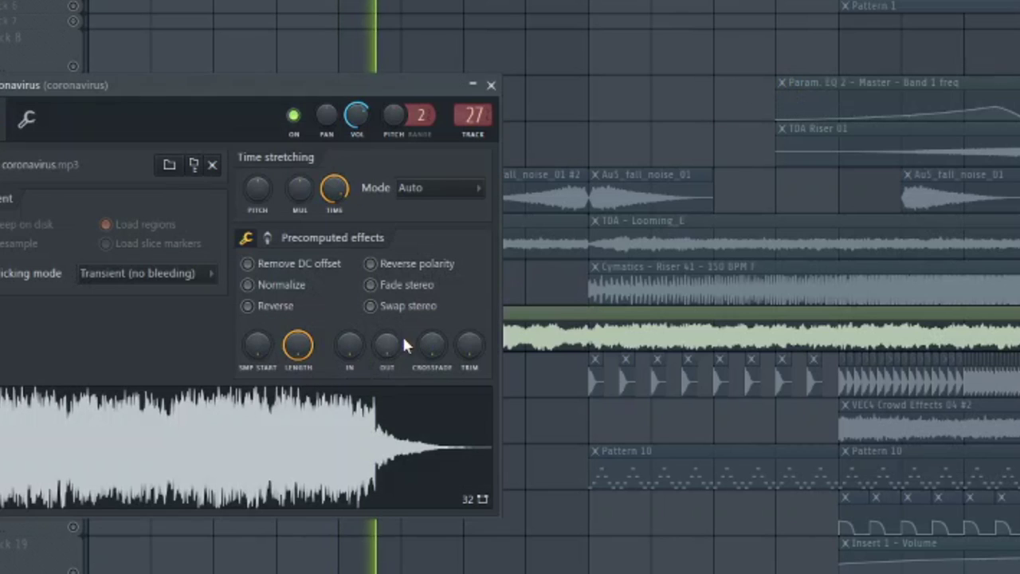
drag(273, 87, 759, 46)
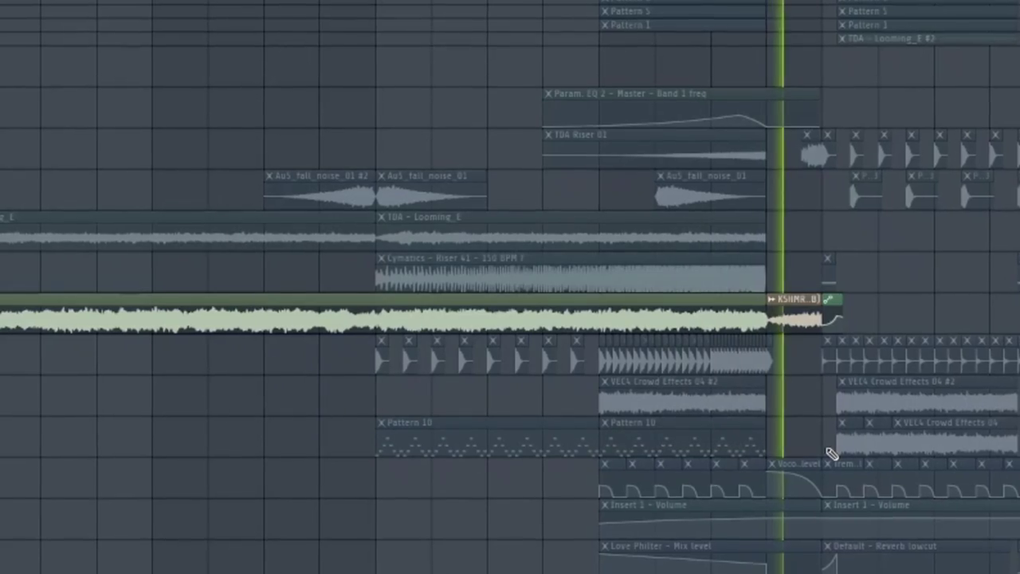
key(space)
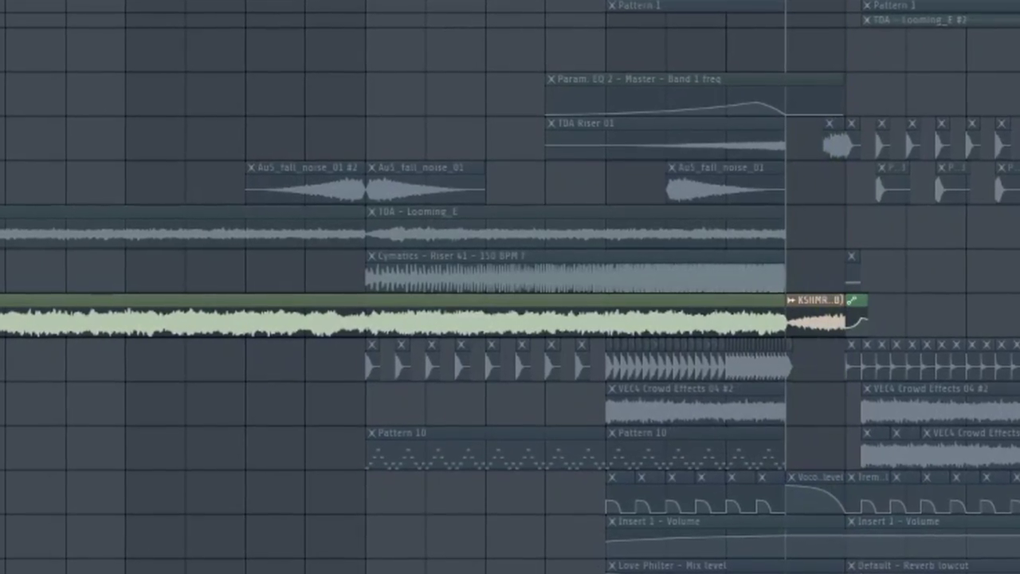
key(space)
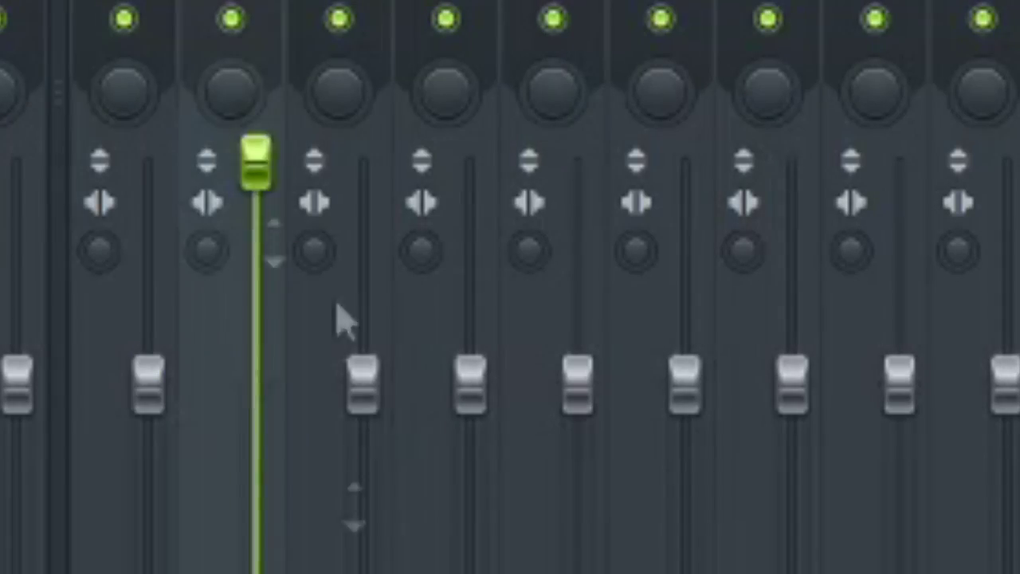
Raise the volume faders of the three mixer tracks following the already raised one to maximum.
drag(363, 351, 362, 163)
drag(470, 383, 489, 178)
drag(578, 382, 578, 164)
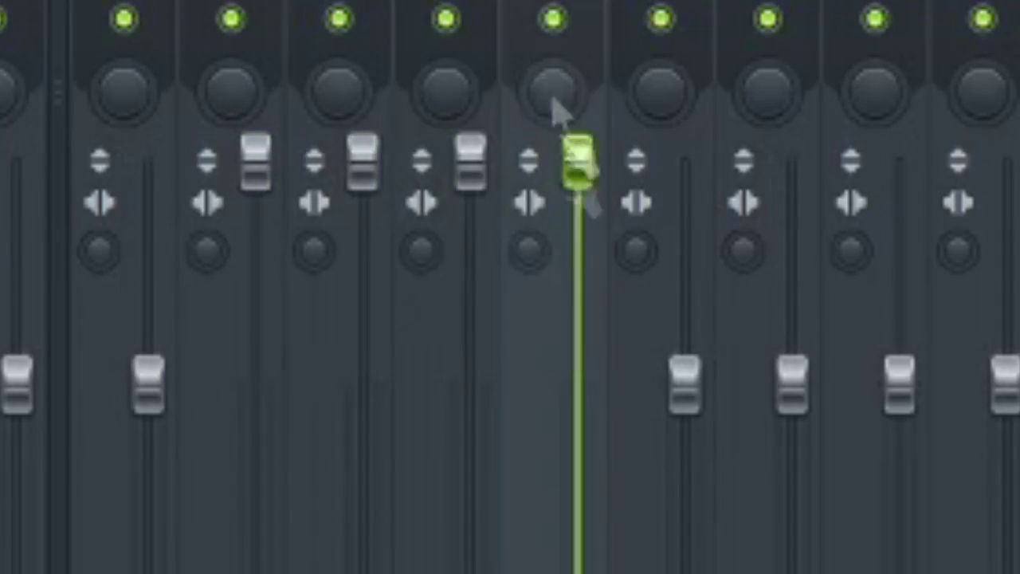
Adjust the stereo separation of the first three mixer tracks with raised faders.
key(Right)
key(Left)
drag(421, 252, 341, 300)
click(315, 252)
drag(211, 248, 211, 231)
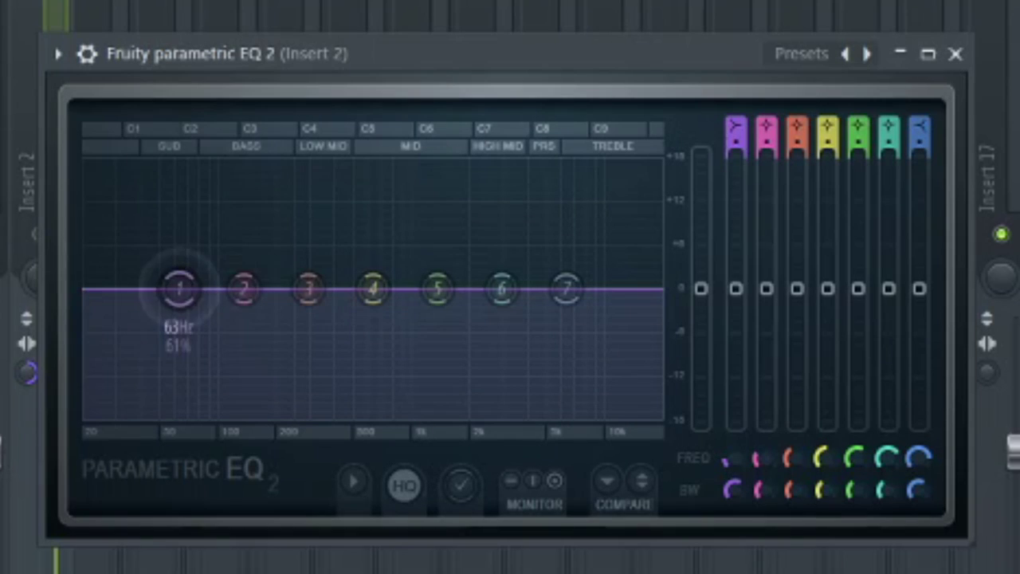
Boost band 1 strongly toward the low mids and raise band 6 slightly in Insert 2's Fruity parametric EQ 2.
drag(177, 289, 318, 162)
drag(504, 301, 494, 264)
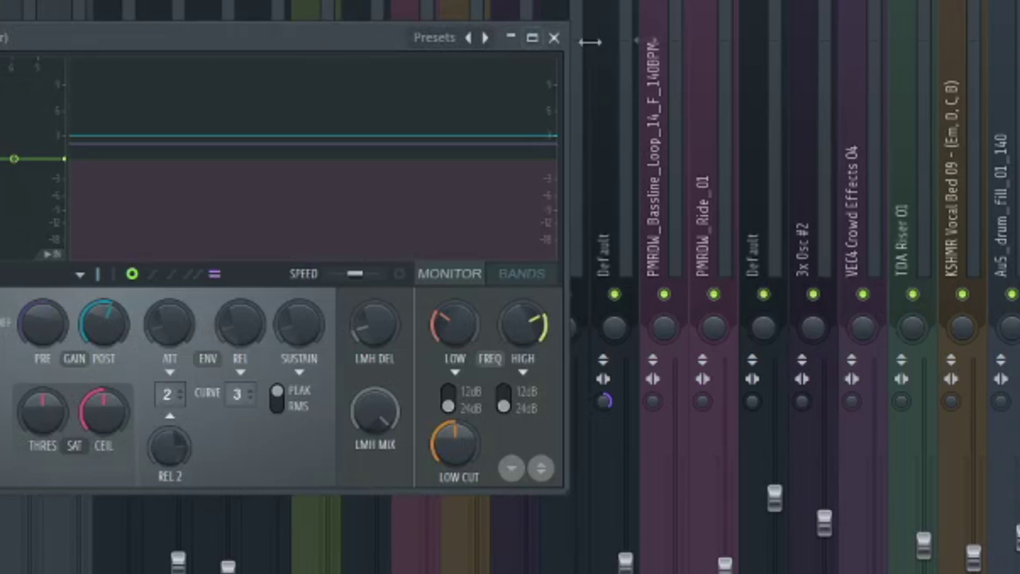
Bring the Maximus settings on the Master track fully into view.
drag(590, 41, 674, 44)
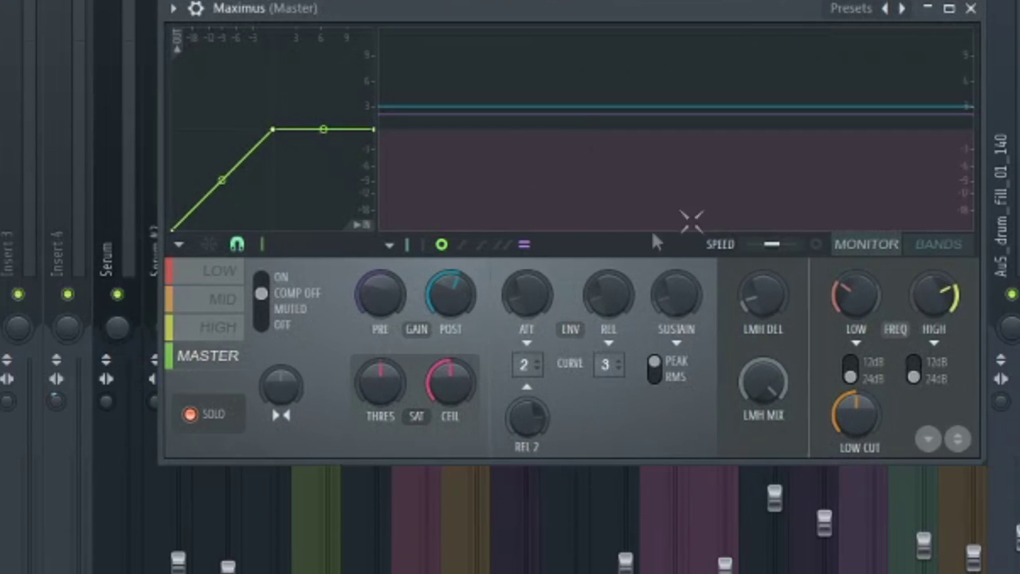